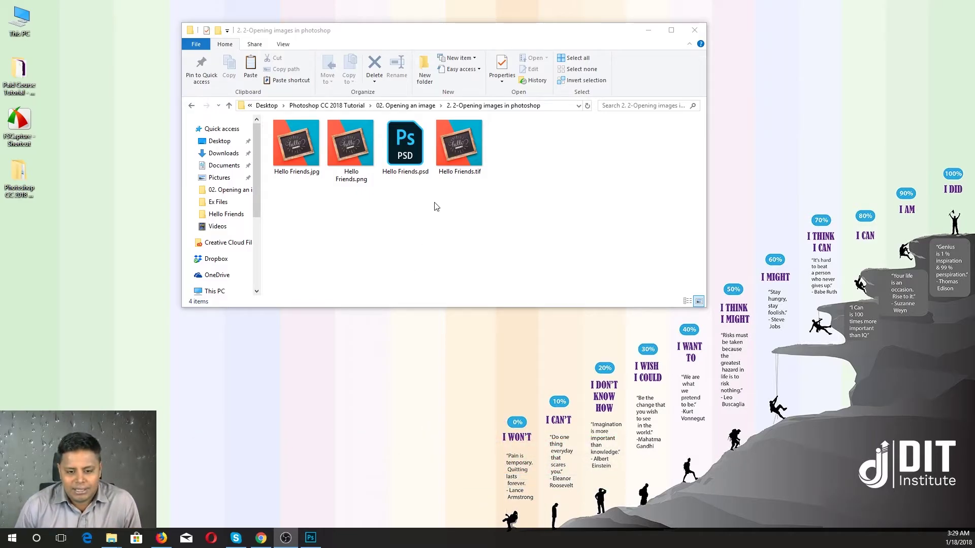
- Open Hello Friends.psd, float and close its document, then quit Photoshop
double_click(413, 167)
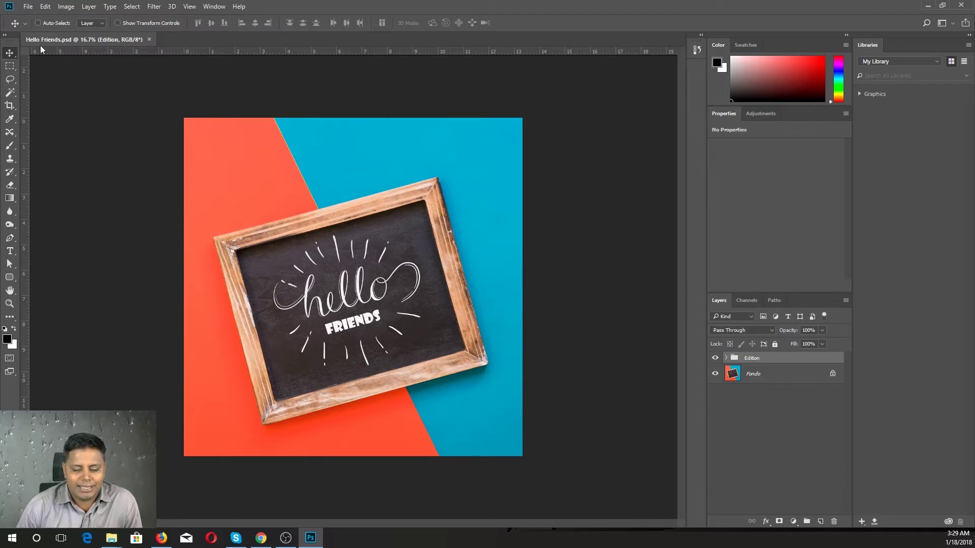
left_click_drag(119, 40, 140, 111)
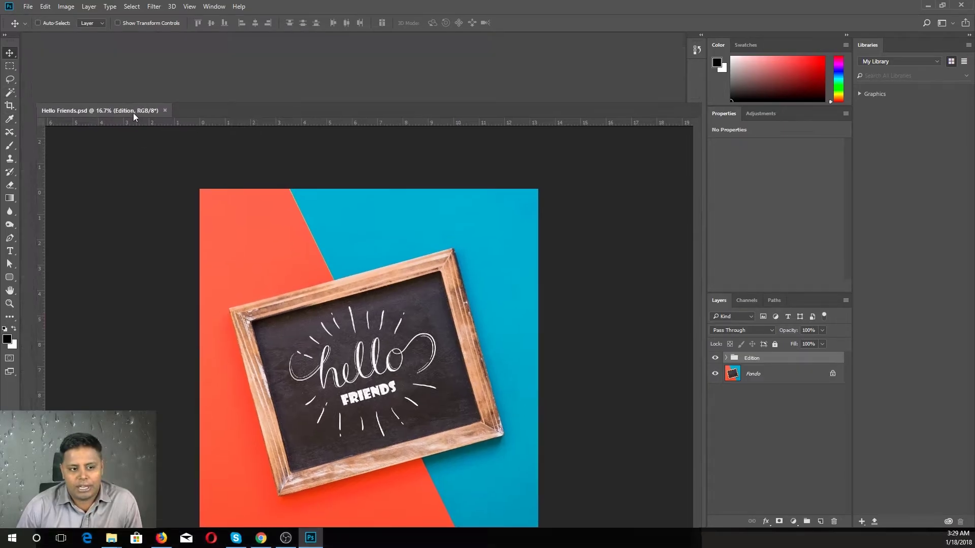
left_click(378, 110)
left_click(963, 6)
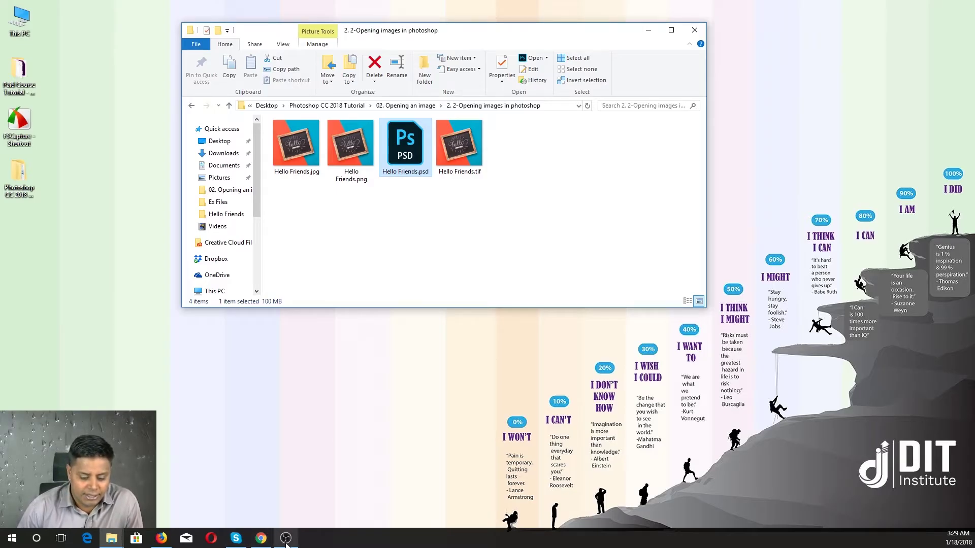
- Launch Adobe Photoshop CC 2018 via a Start menu search for 'photoshop', then minimise it
left_click(12, 538)
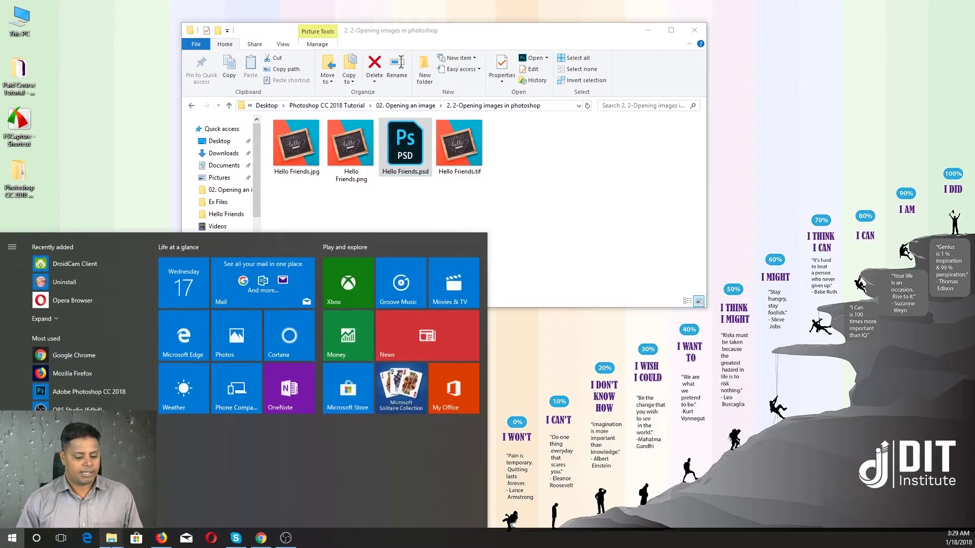
left_click(111, 538)
left_click(210, 495)
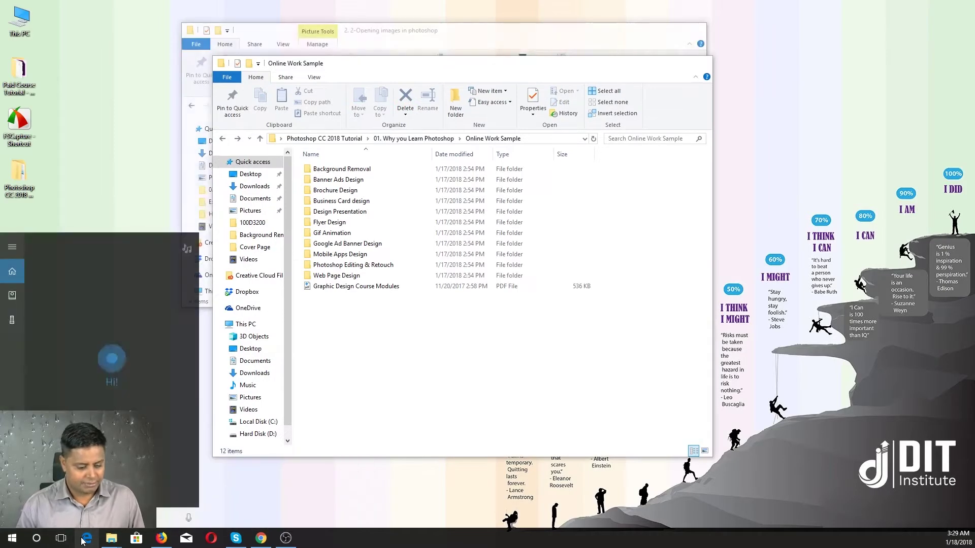
type("photoshopdo")
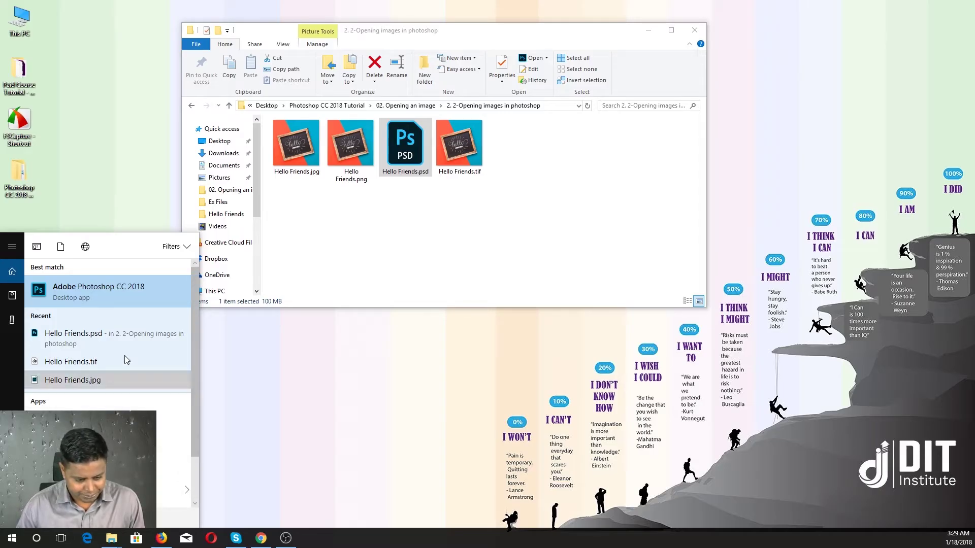
left_click(133, 294)
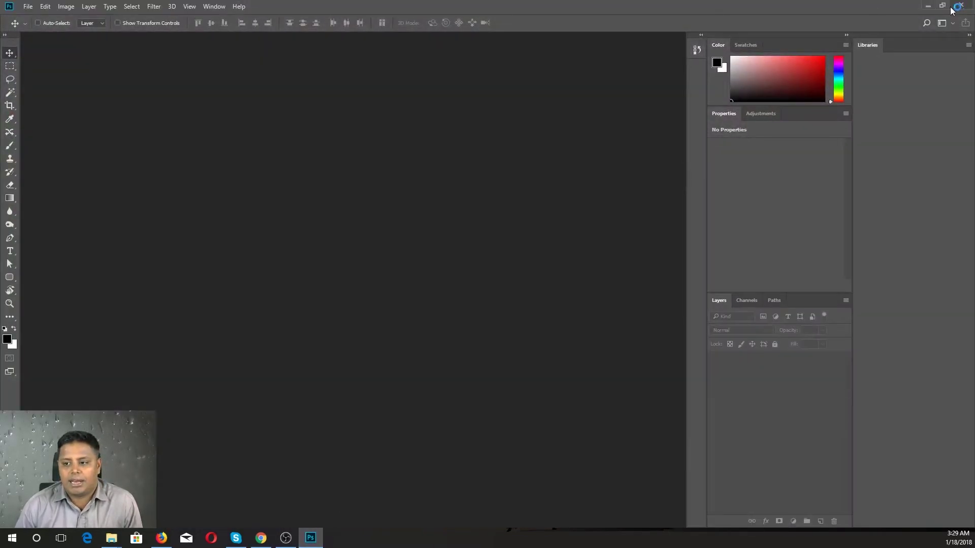
left_click(928, 5)
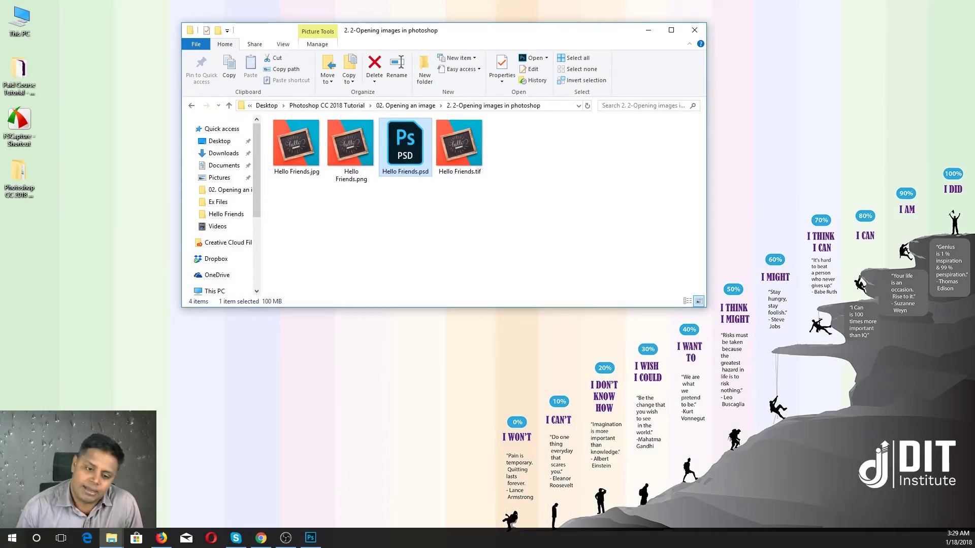
left_click(566, 265)
- Open Hello Friends.jpg through File > Open, then minimise Photoshop
left_click(311, 538)
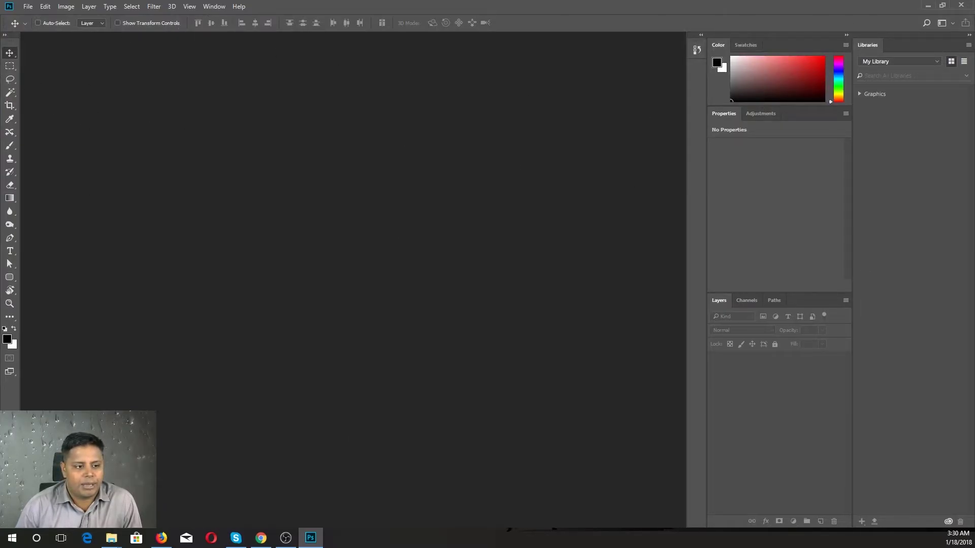
left_click(28, 7)
left_click(32, 27)
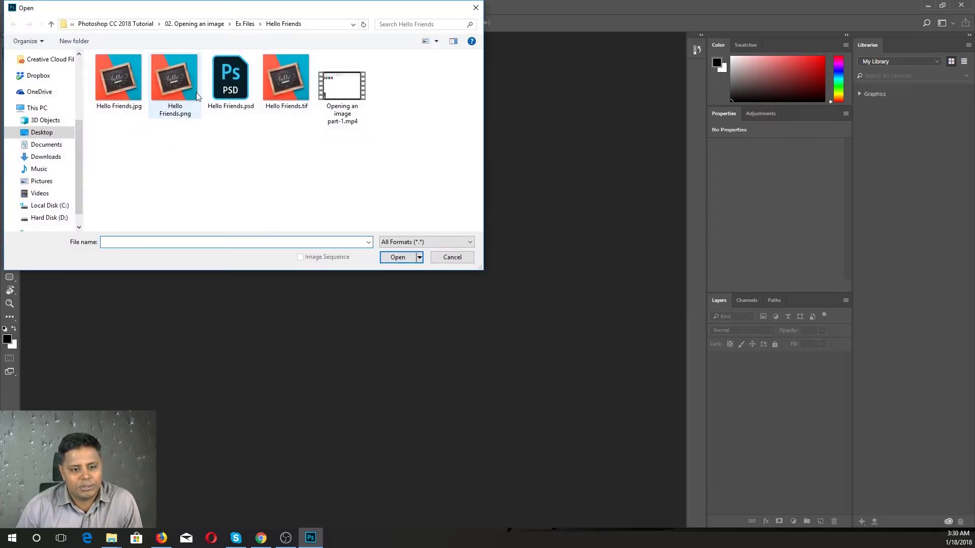
double_click(108, 89)
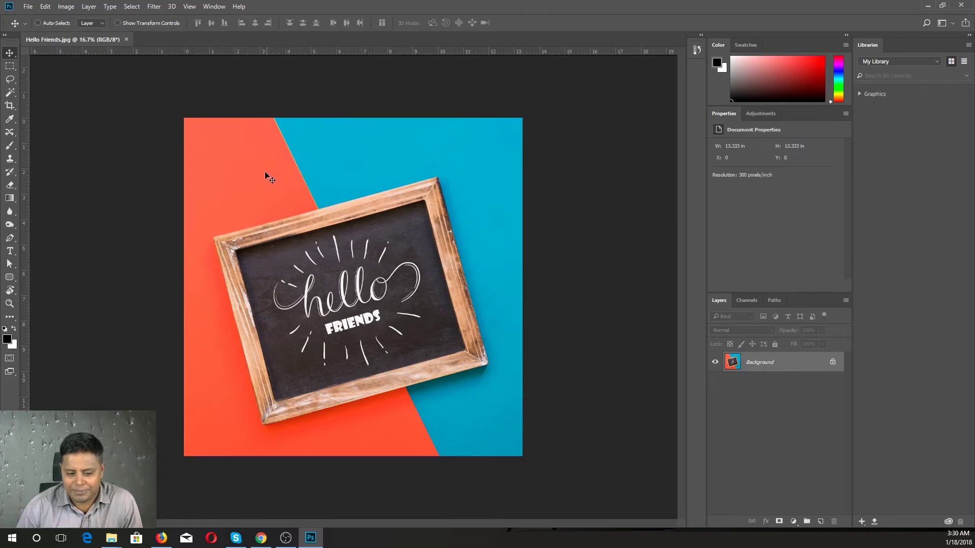
left_click(28, 6)
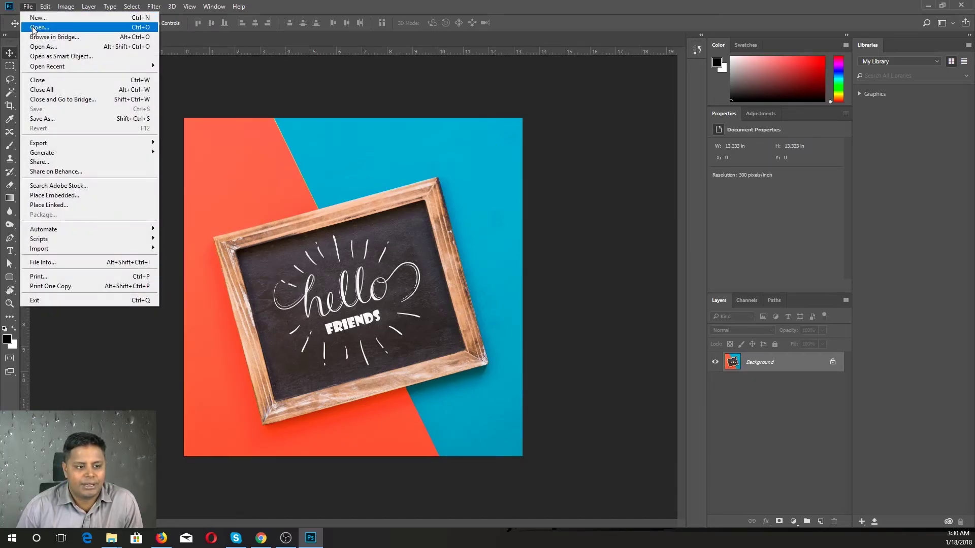
left_click(928, 6)
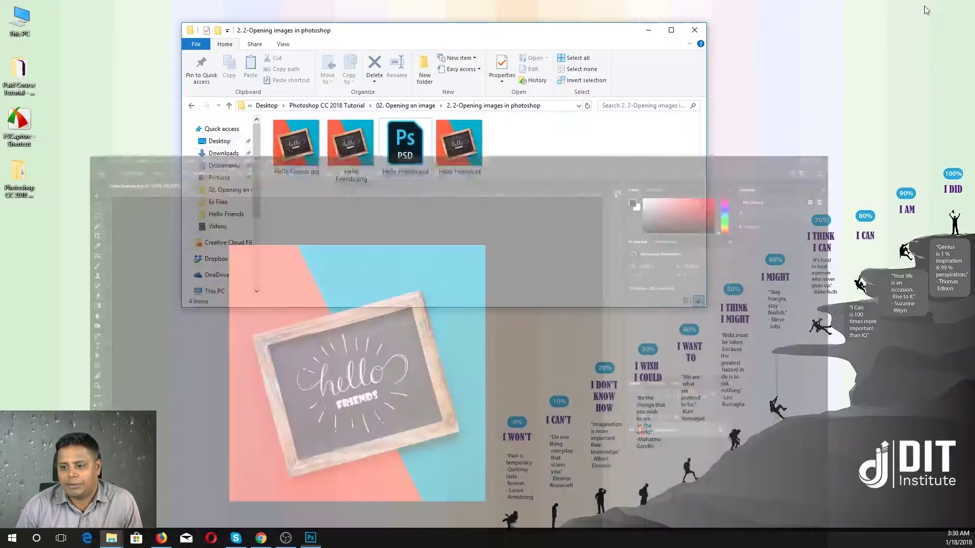
- Open Hello Friends.png with Adobe Photoshop CC 2018 from its context menu, then minimise Photoshop
left_click(357, 158)
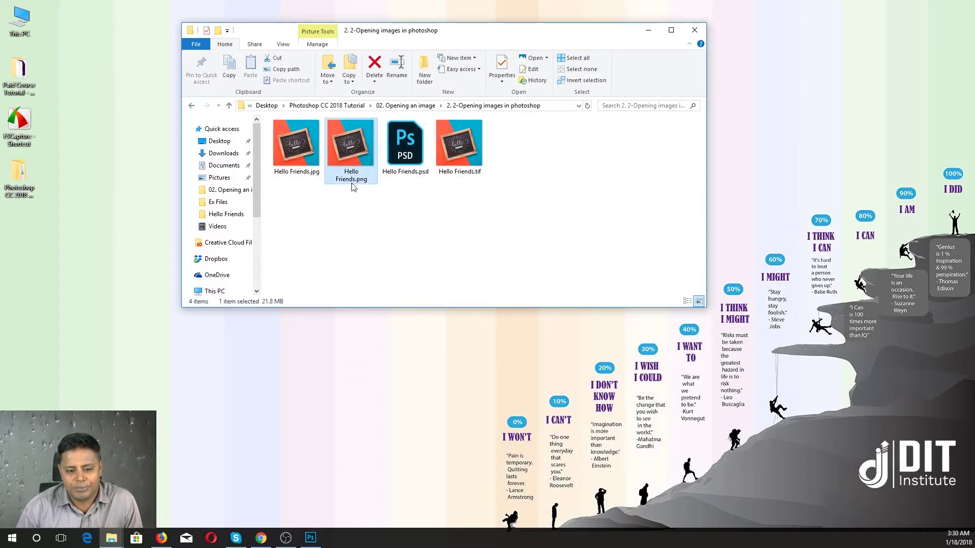
right_click(352, 159)
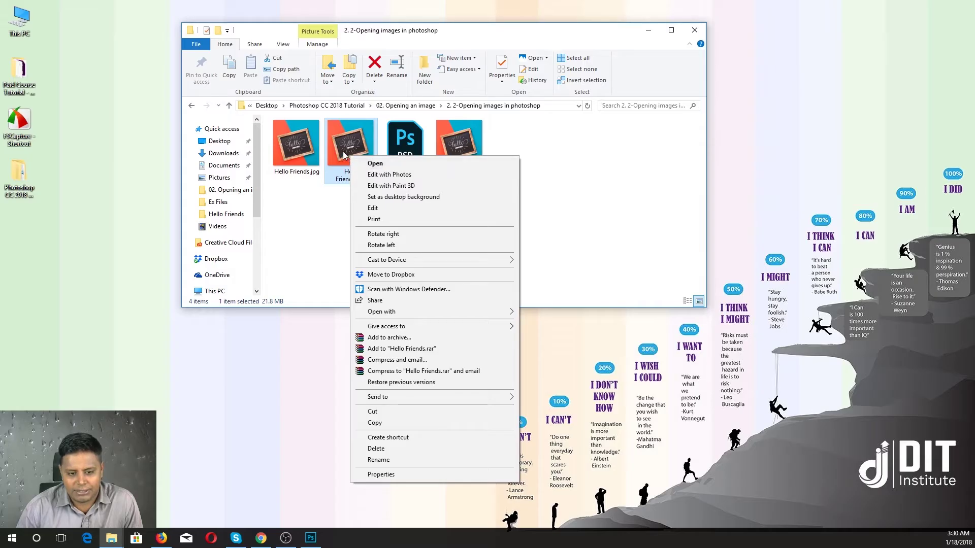
mouse_move(382, 312)
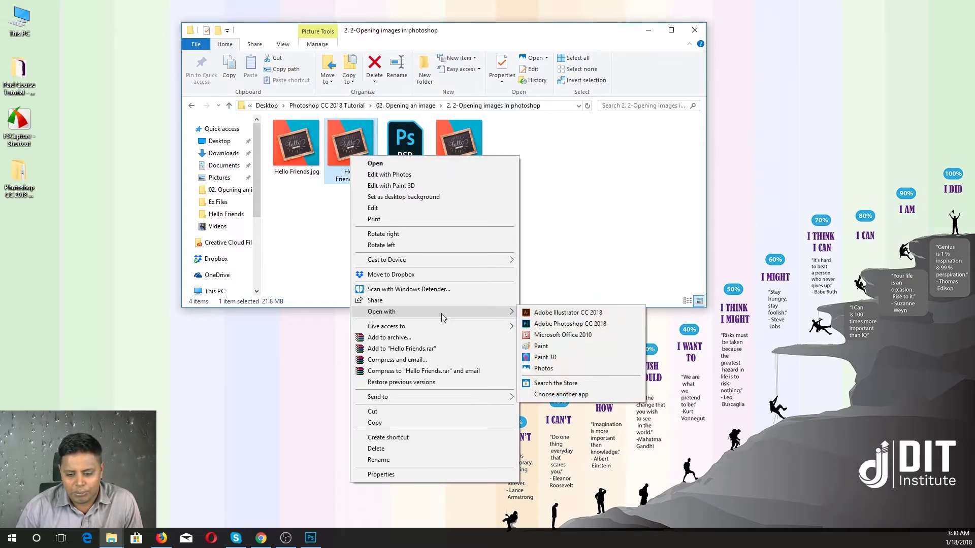
left_click(565, 324)
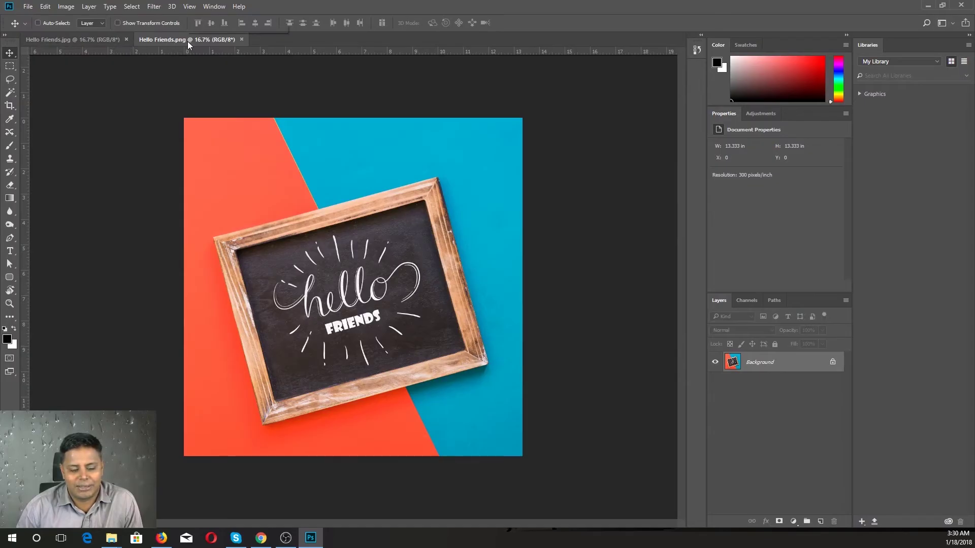
left_click(926, 6)
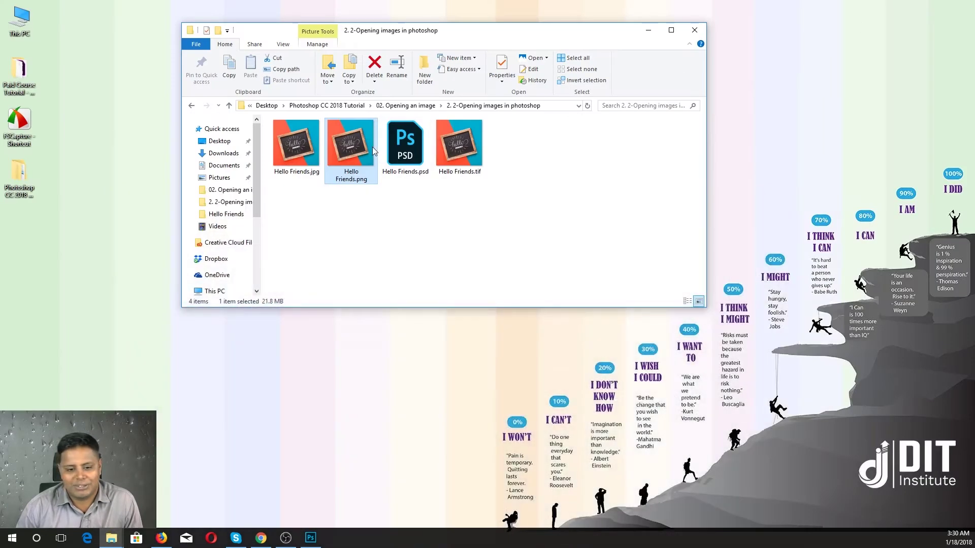
- Open Hello Friends.psd in Photoshop as another tab, then minimise Photoshop
left_click(413, 163)
double_click(412, 163)
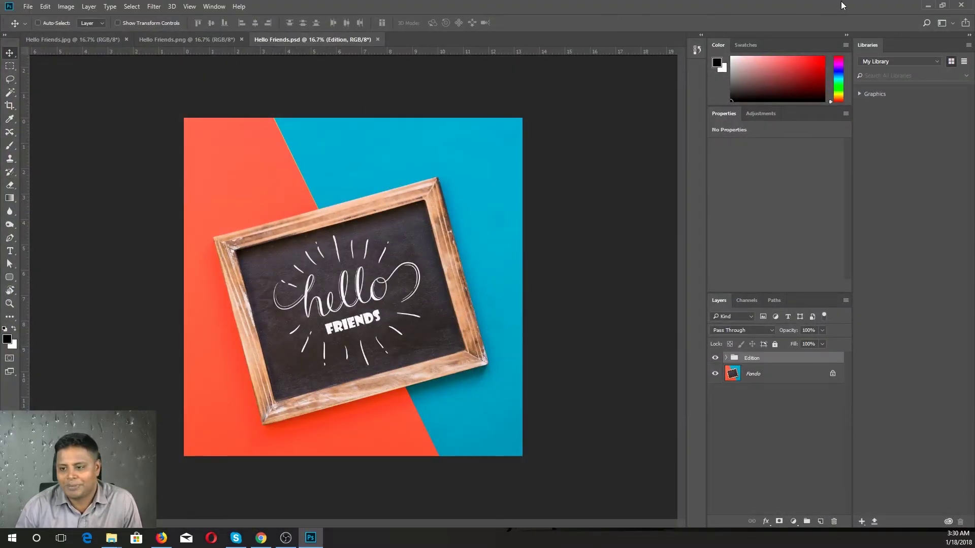
left_click(927, 5)
- Drag Hello Friends.tif onto Photoshop's tab bar to open it, then view the psd and png tabs
left_click(466, 170)
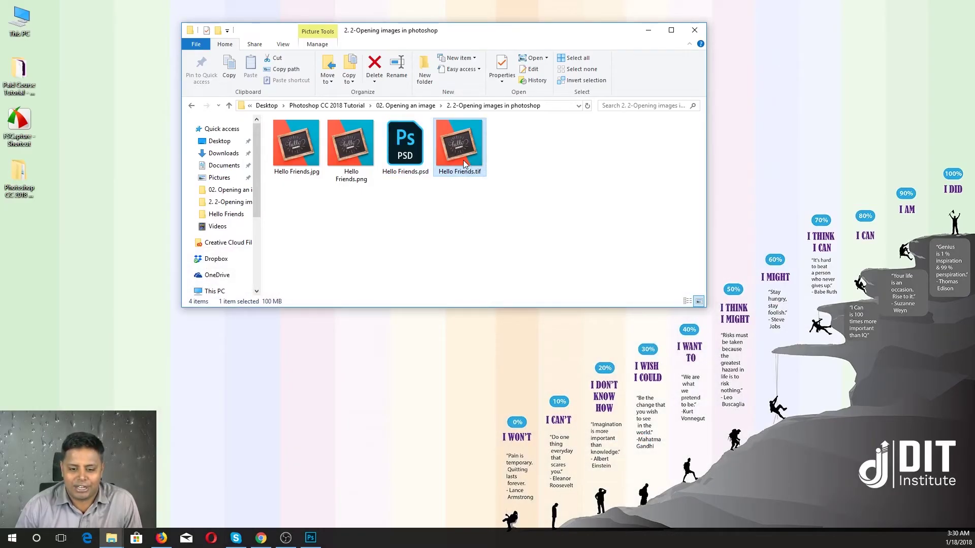
mouse_move(459, 158)
left_mouse_down()
mouse_move(315, 544)
mouse_move(422, 332)
left_mouse_up()
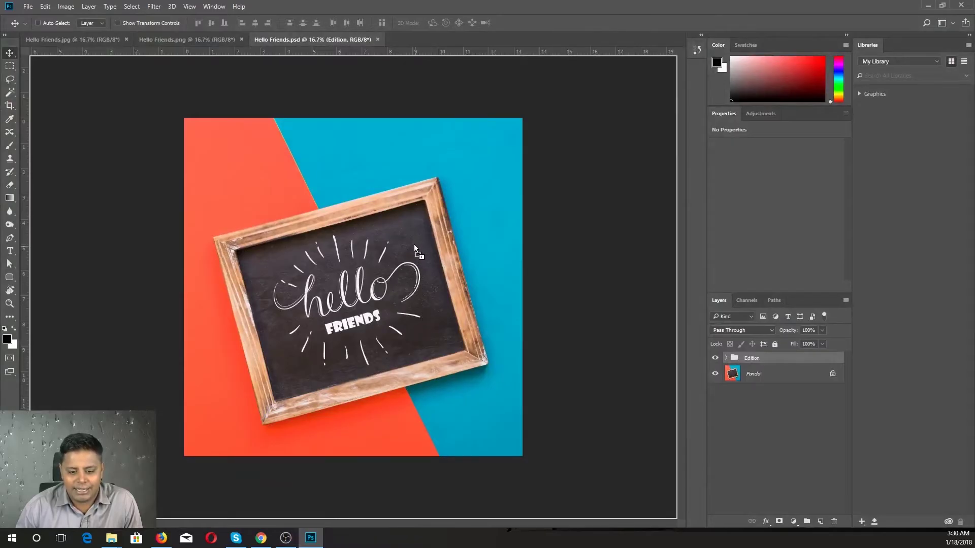
left_click_drag(414, 246, 433, 271)
left_click_drag(412, 47, 415, 35)
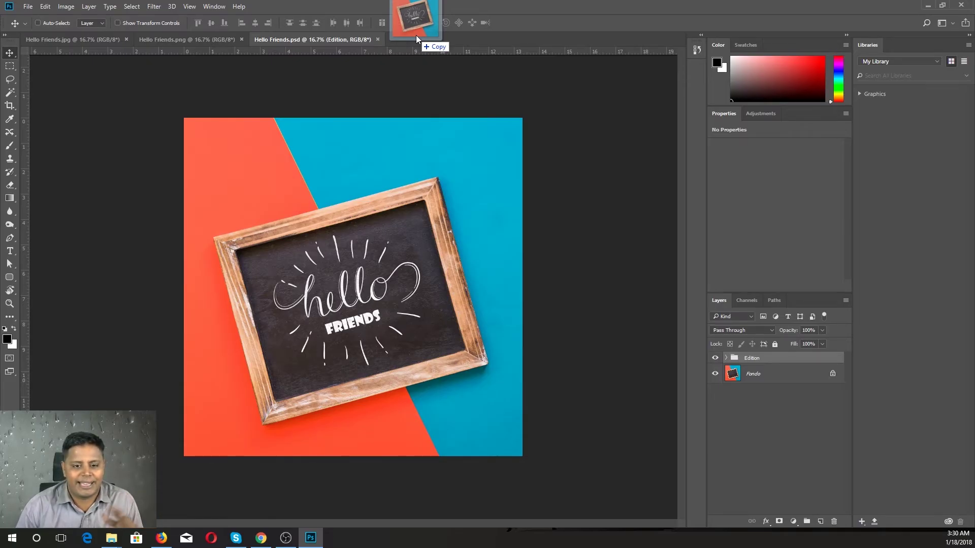
left_click_drag(416, 35, 417, 35)
left_click(333, 38)
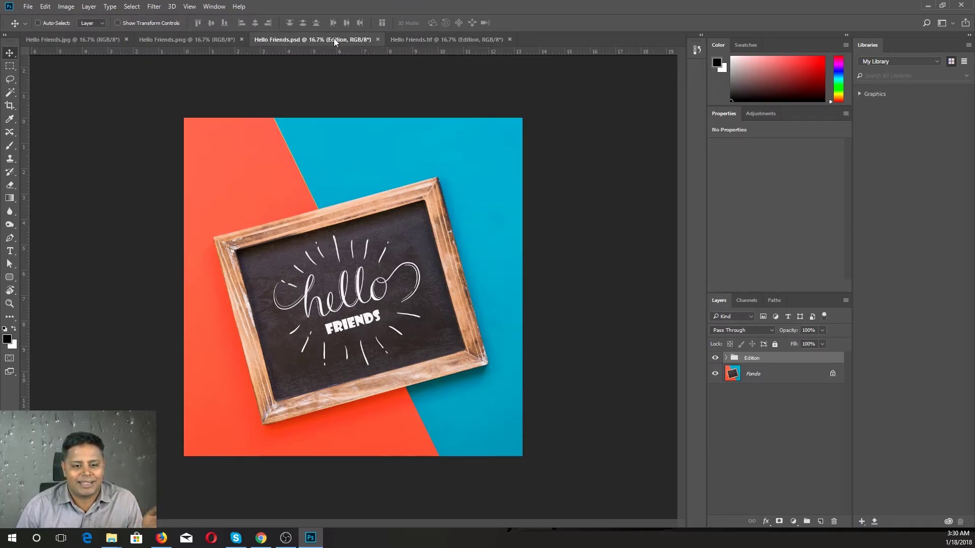
left_click(203, 39)
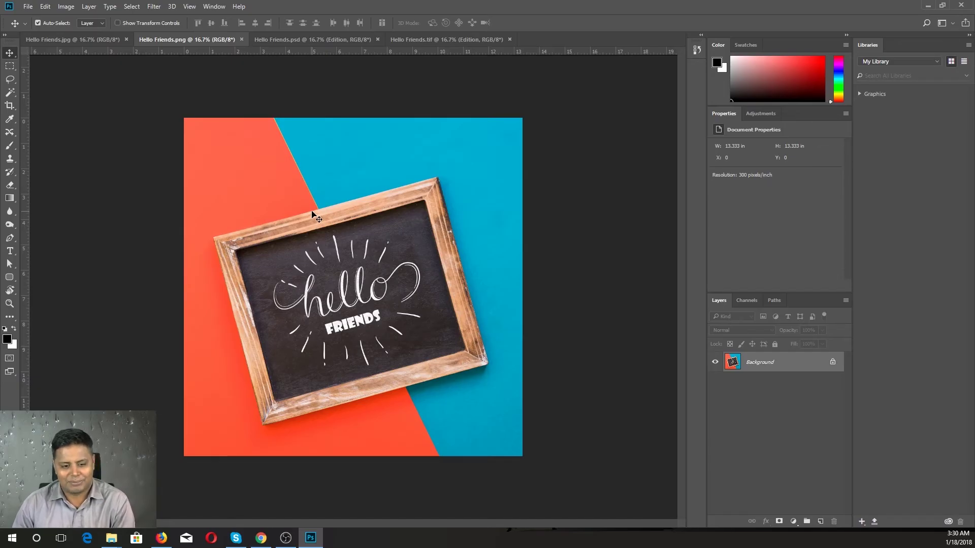
- Zoom the PNG view in and the PSD view out, then bring the TIF tab forward
key("ctrl+plus")
left_click(318, 41)
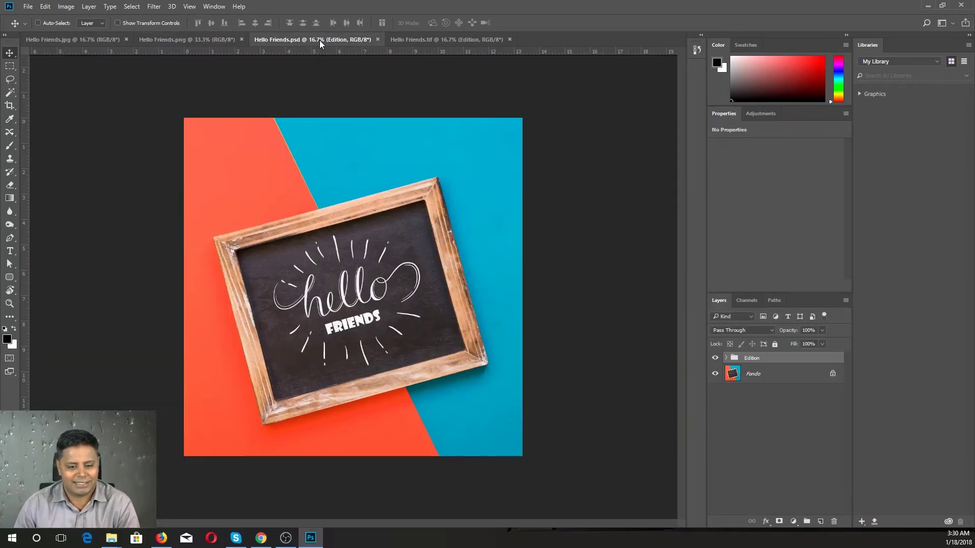
key("ctrl+minus")
key("ctrl+minus")
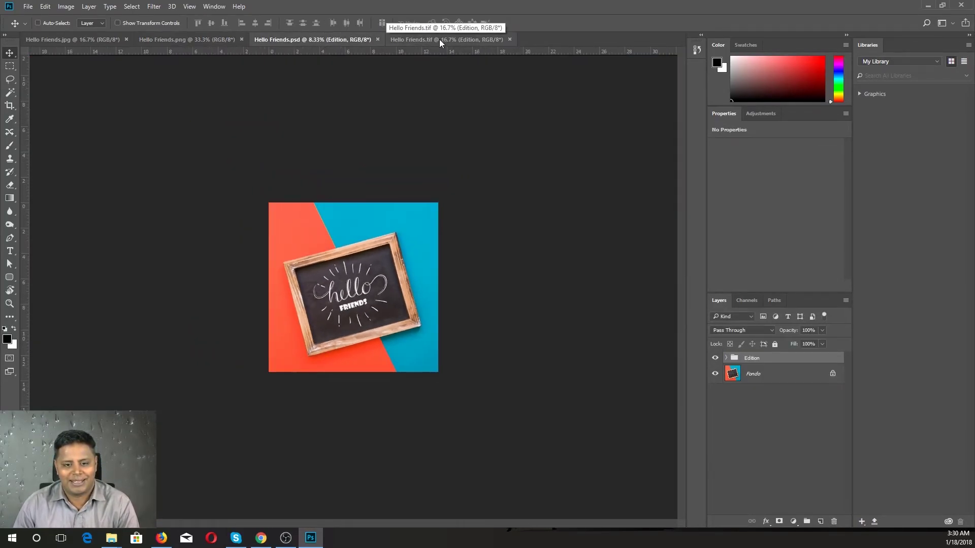
left_click(439, 40)
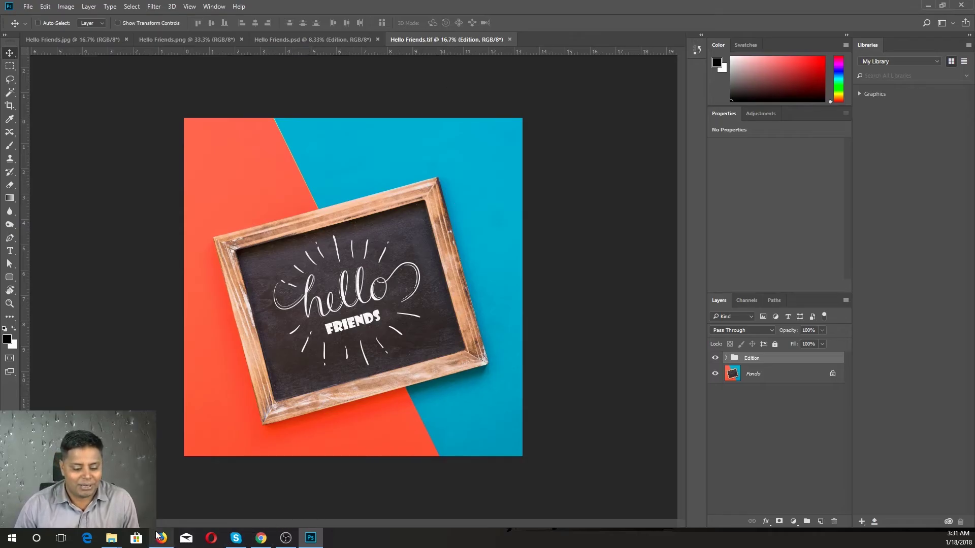
left_click(161, 538)
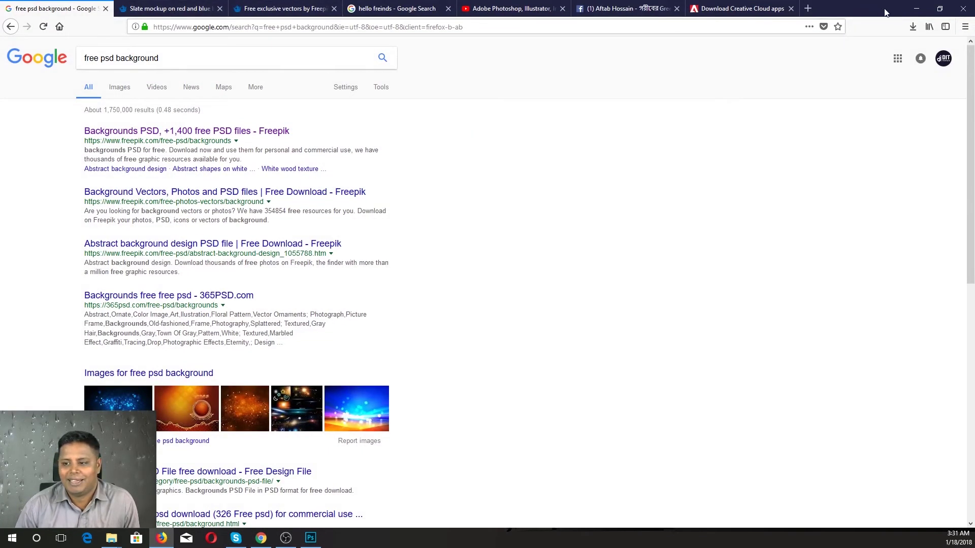
key("alt+Tab")
- Float the PSD, TIF and PNG documents as windows, then dock PSD and TIF back as tabs
left_click_drag(258, 42, 266, 110)
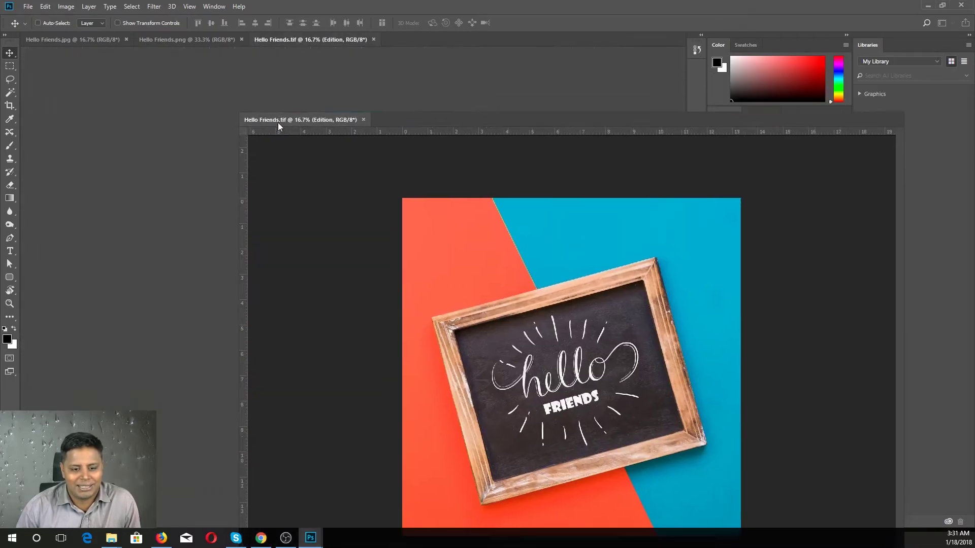
left_click_drag(285, 41, 267, 147)
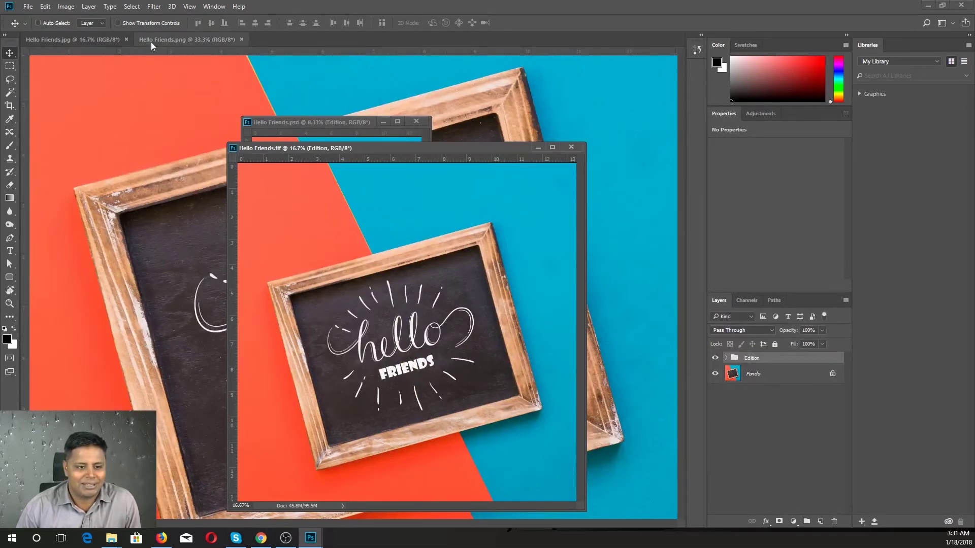
mouse_move(171, 40)
left_mouse_down()
mouse_move(171, 101)
mouse_move(176, 39)
left_mouse_up()
left_click_drag(290, 124, 310, 38)
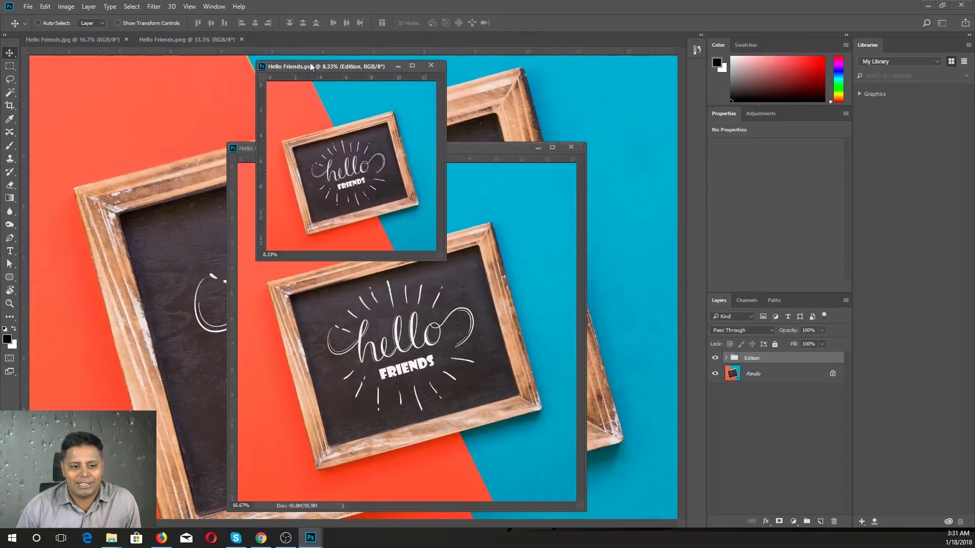
left_click_drag(407, 148, 489, 38)
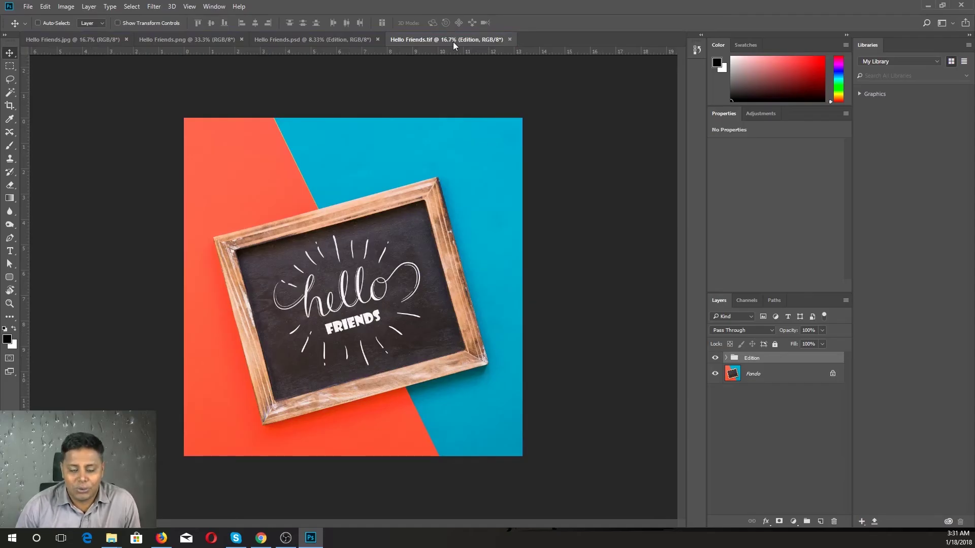
left_click(28, 6)
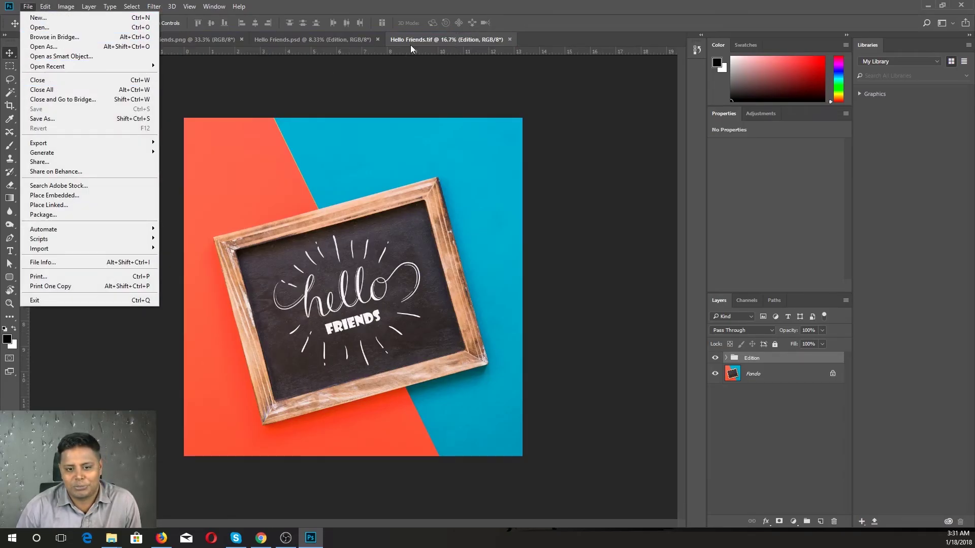
- Close the TIF and PSD documents individually, then use Close All for the remaining ones
left_click(436, 40)
left_click(28, 7)
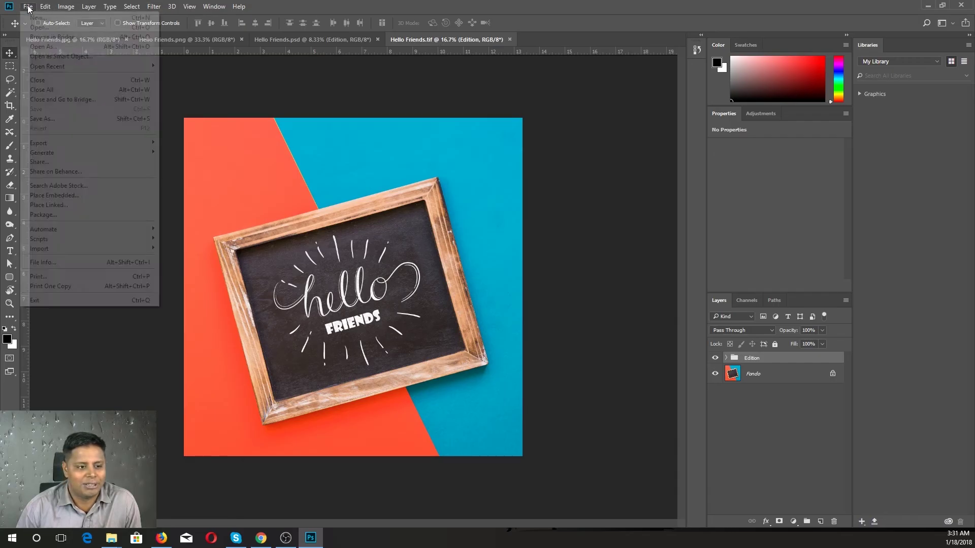
left_click(49, 83)
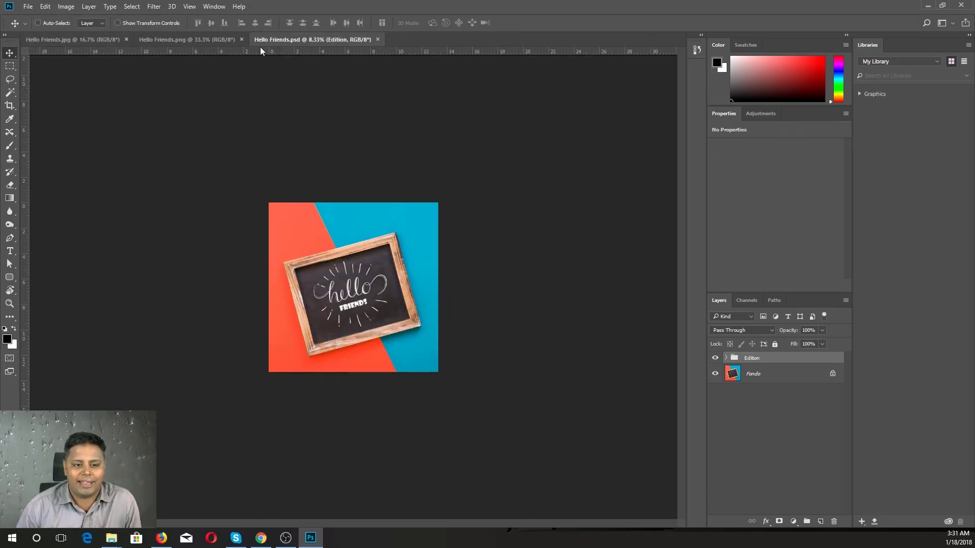
left_click(29, 7)
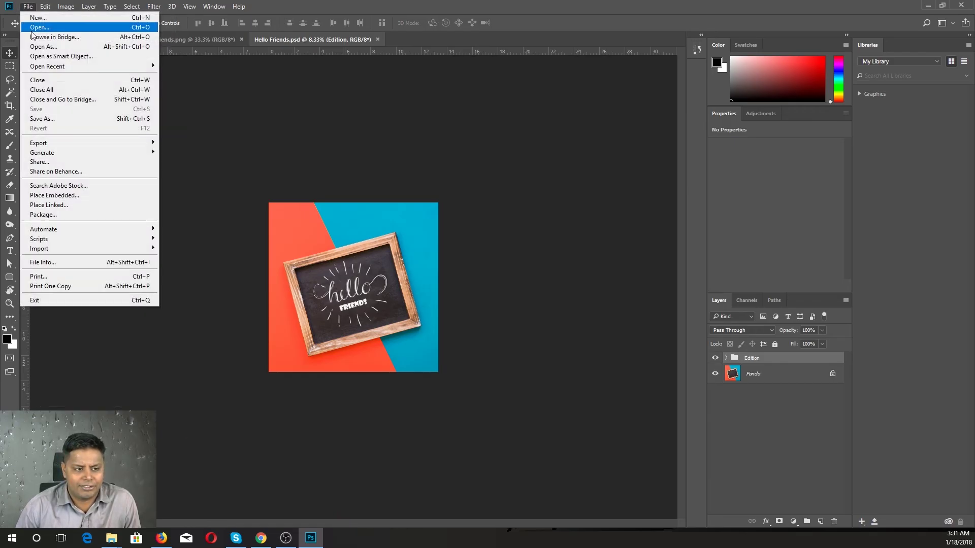
left_click(119, 84)
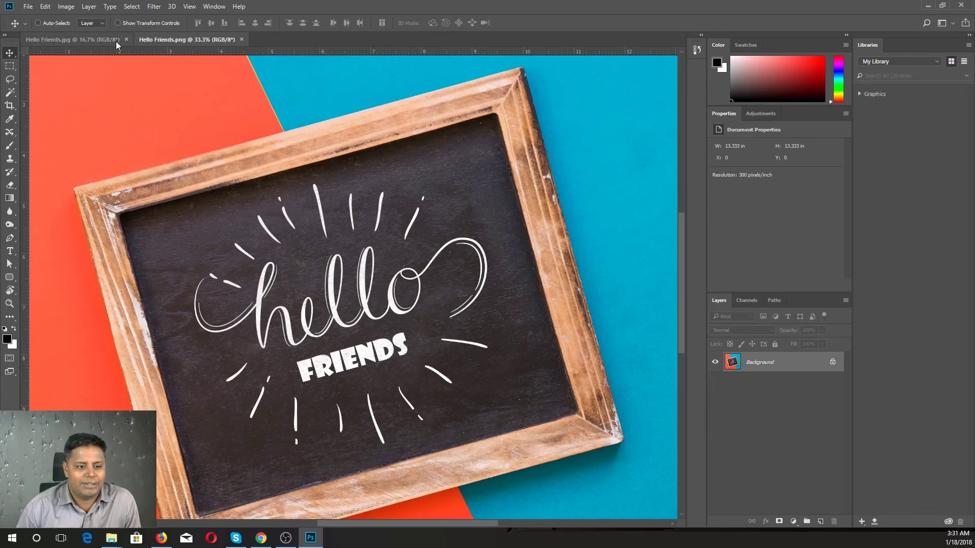
left_click(28, 6)
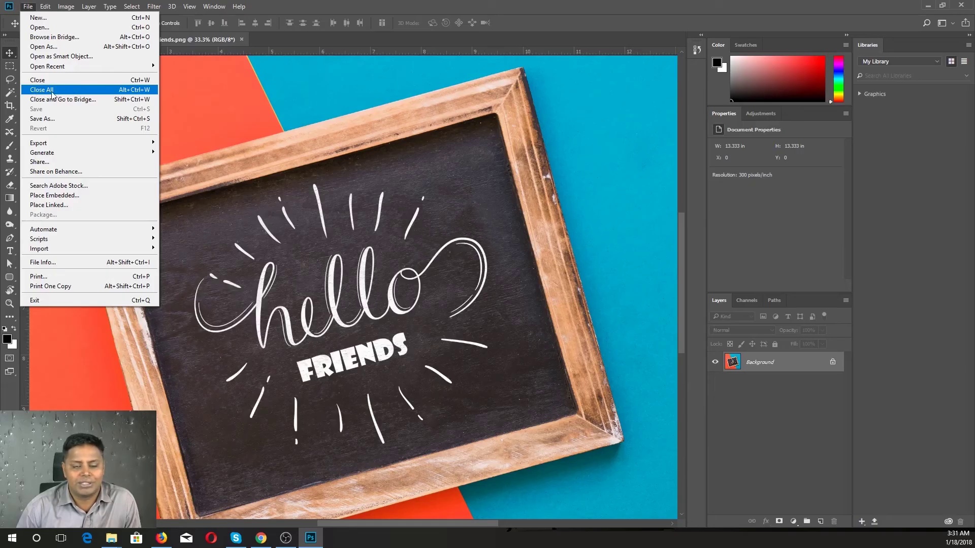
left_click(74, 92)
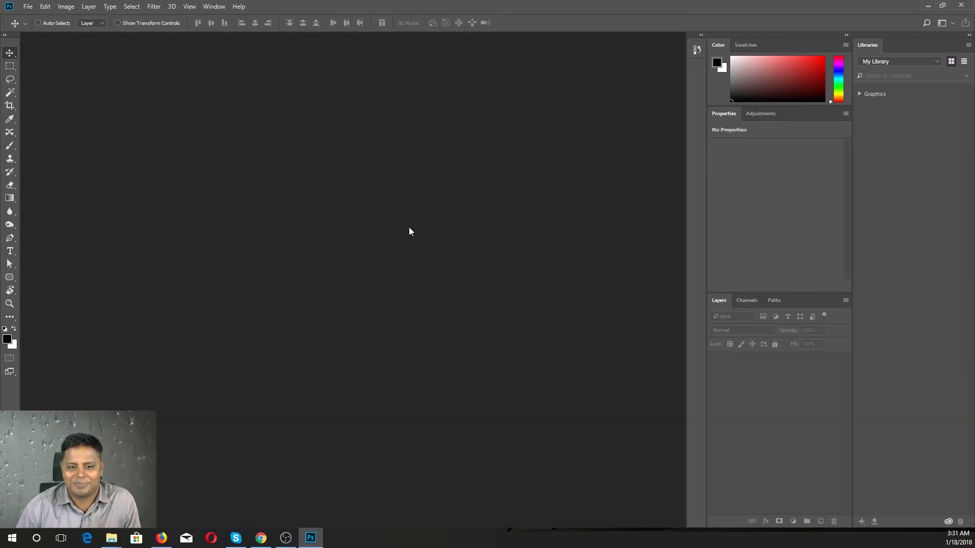